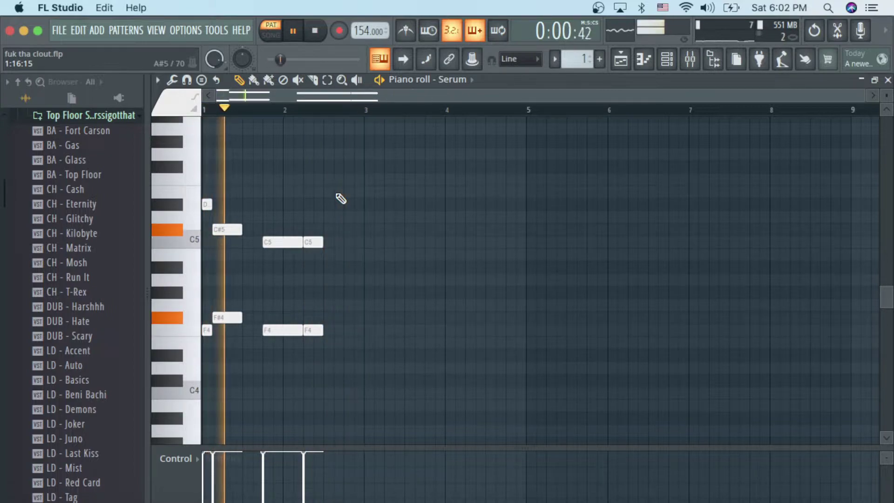
# - Open Pattern 2 from the playlist and play its Serum #2 melody from bar 3, examining the notes across the pattern
pyautogui.click(632, 57)
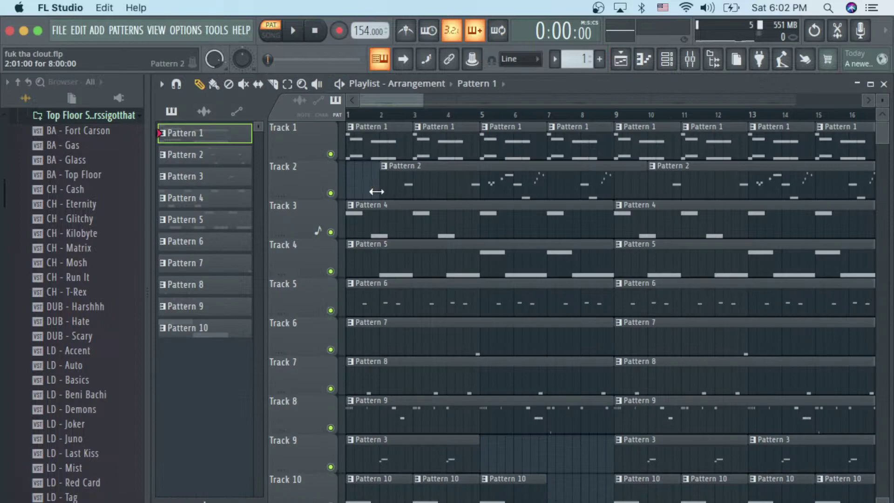
pyautogui.doubleClick(411, 188)
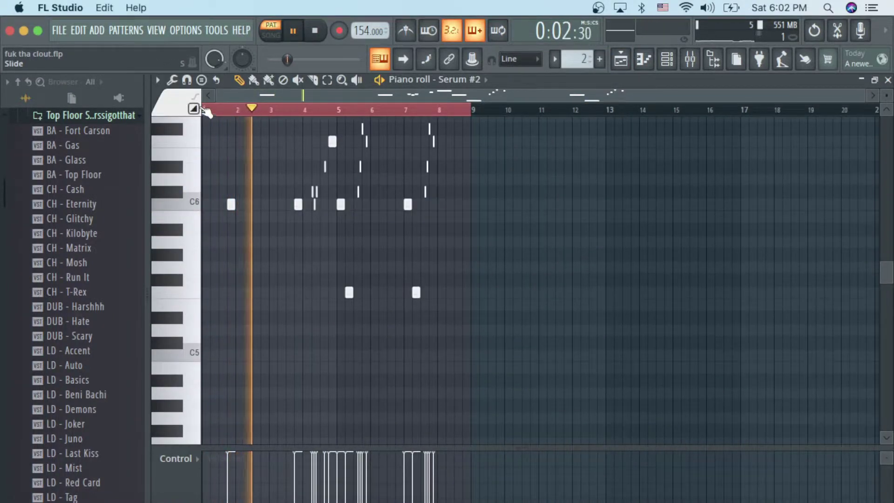
pyautogui.doubleClick(287, 109)
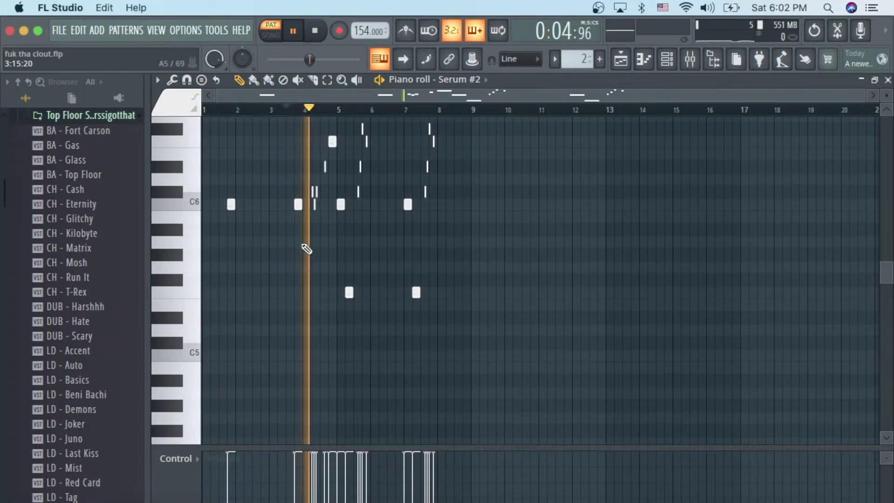
pyautogui.scroll(3, 303, 245)
pyautogui.scroll(-3, 303, 245)
pyautogui.scroll(4, 303, 245)
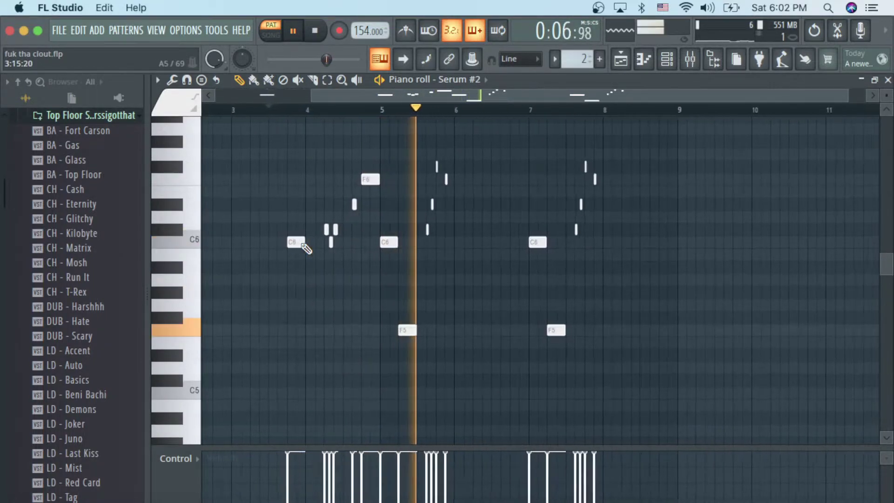
pyautogui.hscroll(-2, 303, 246)
pyautogui.scroll(3, 307, 248)
pyautogui.hscroll(-2, 306, 249)
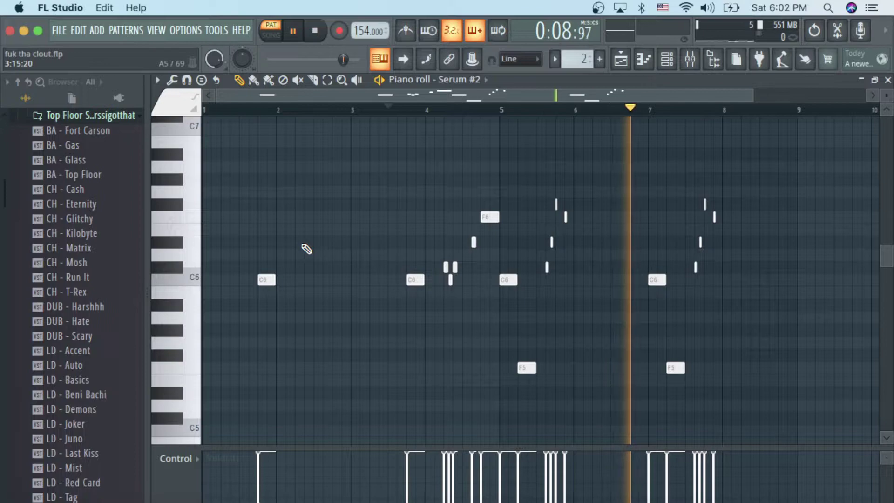
pyautogui.press('space')
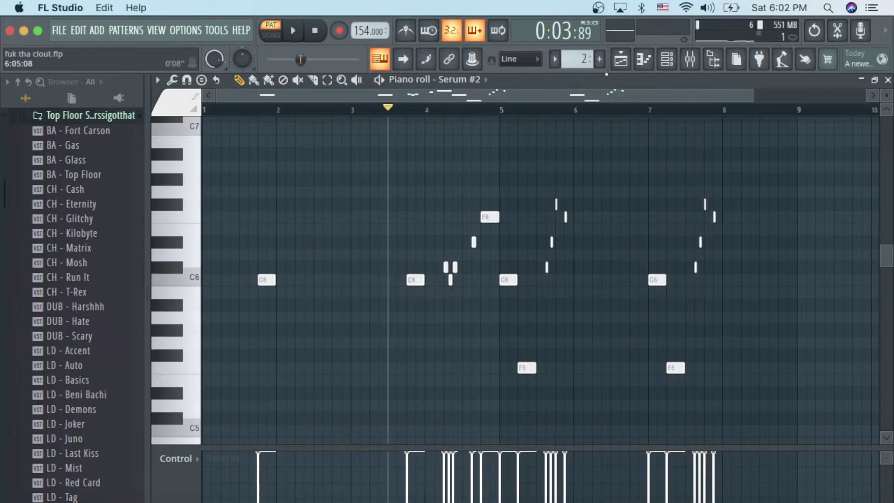
# - Open Pattern 4's flute notes from the playlist and play the pattern through, stopping playback near its end
pyautogui.click(622, 59)
pyautogui.doubleClick(384, 225)
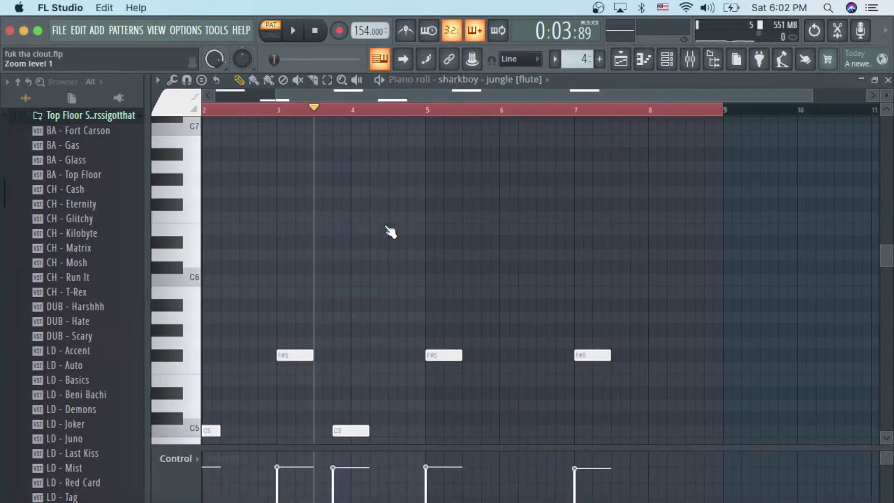
pyautogui.hscroll(-2, 390, 231)
pyautogui.scroll(-4, 390, 231)
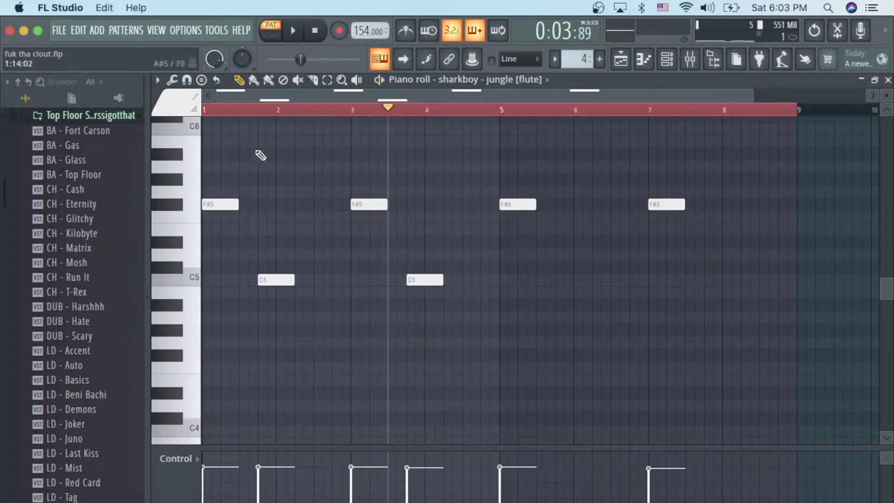
pyautogui.press('space')
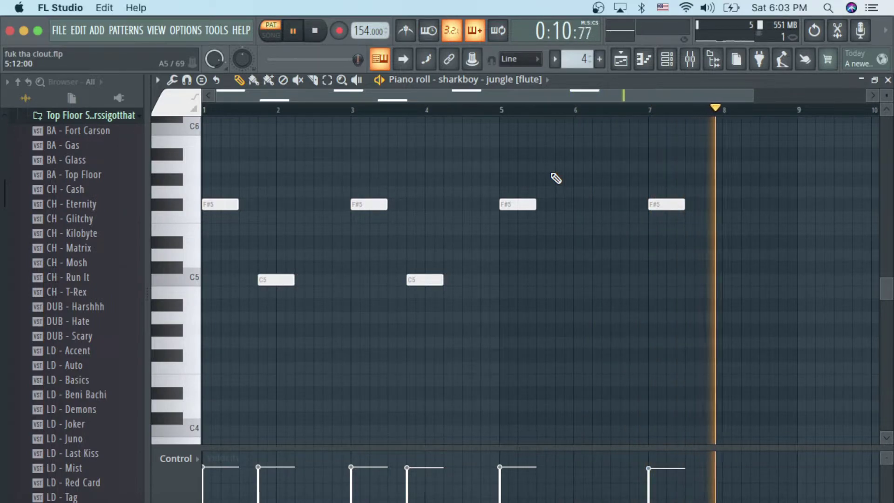
pyautogui.press('space')
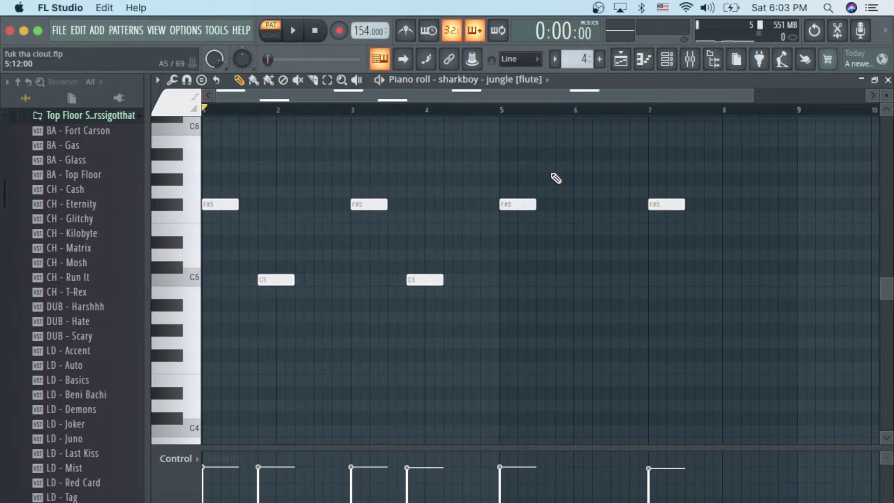
# - Open the bell notes of Pattern 5 and the Kico snare notes of Pattern 6 from the playlist for review
pyautogui.click(622, 61)
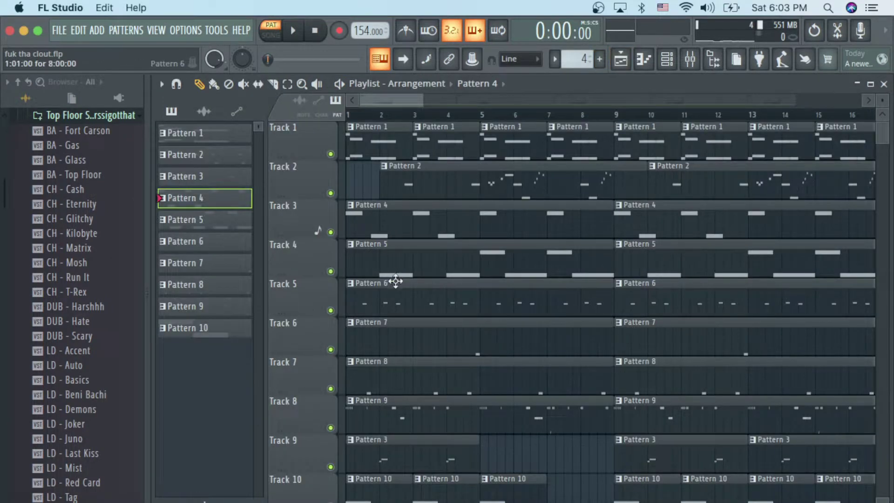
pyautogui.doubleClick(486, 273)
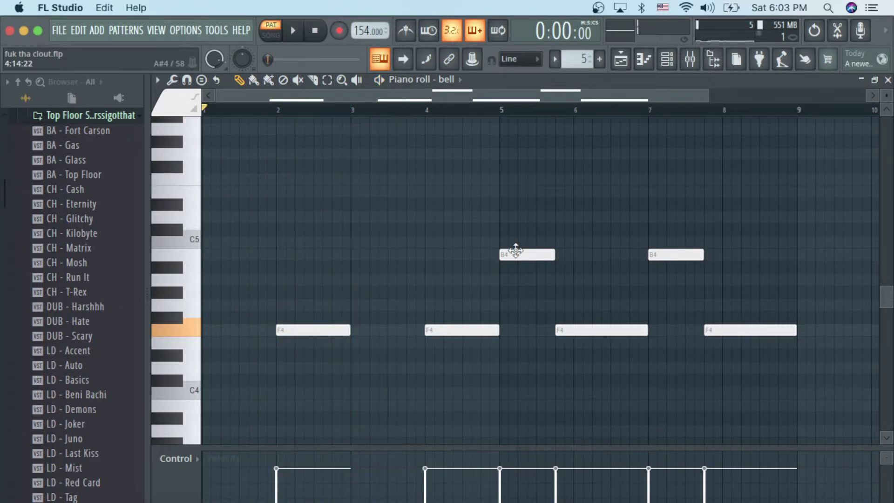
pyautogui.click(626, 56)
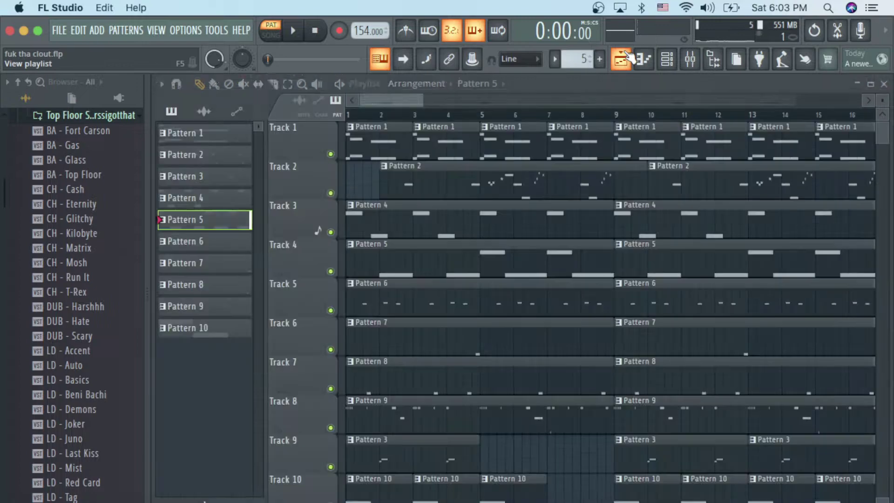
pyautogui.doubleClick(410, 291)
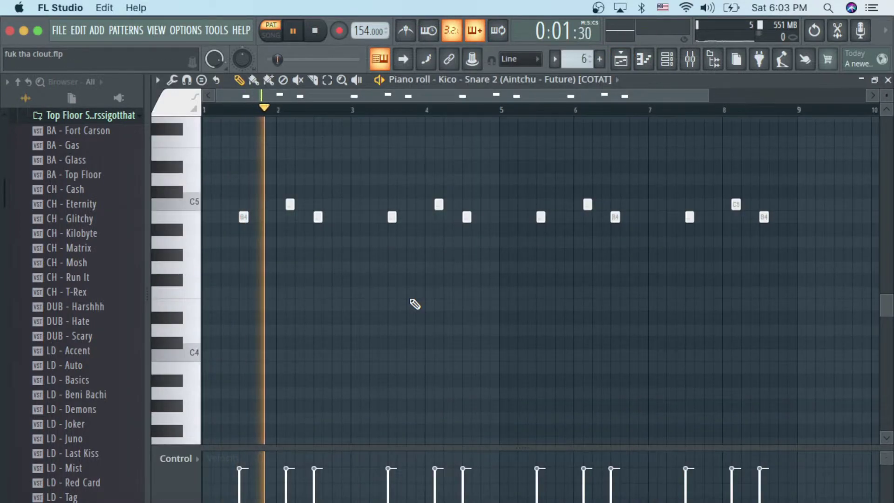
# - Open Pattern 7's playboitrippied snare notes from the playlist and play the part from bar 4
pyautogui.click(625, 59)
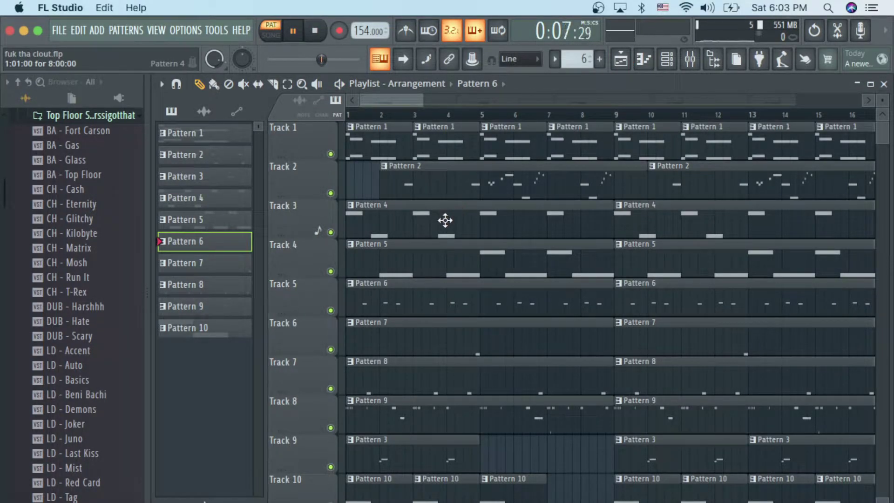
pyautogui.doubleClick(446, 328)
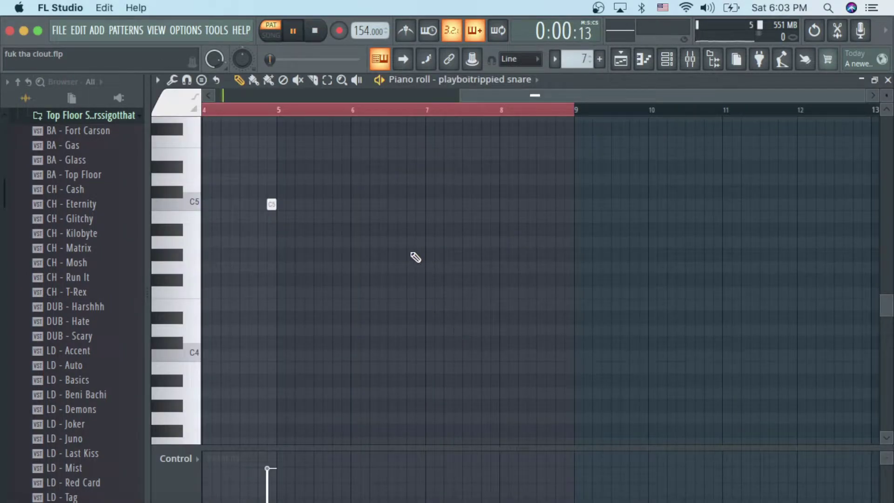
pyautogui.hscroll(-5, 413, 256)
pyautogui.scroll(5, 414, 256)
pyautogui.scroll(-2, 417, 262)
pyautogui.scroll(-5, 418, 263)
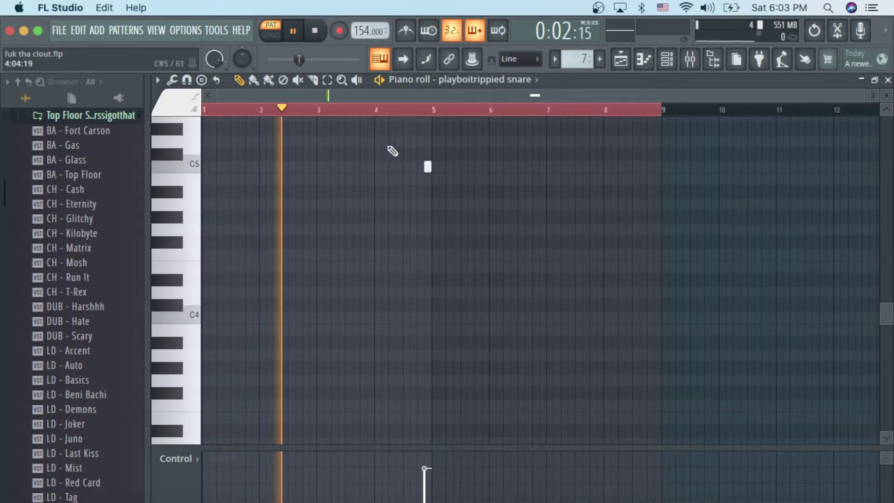
pyautogui.click(379, 112)
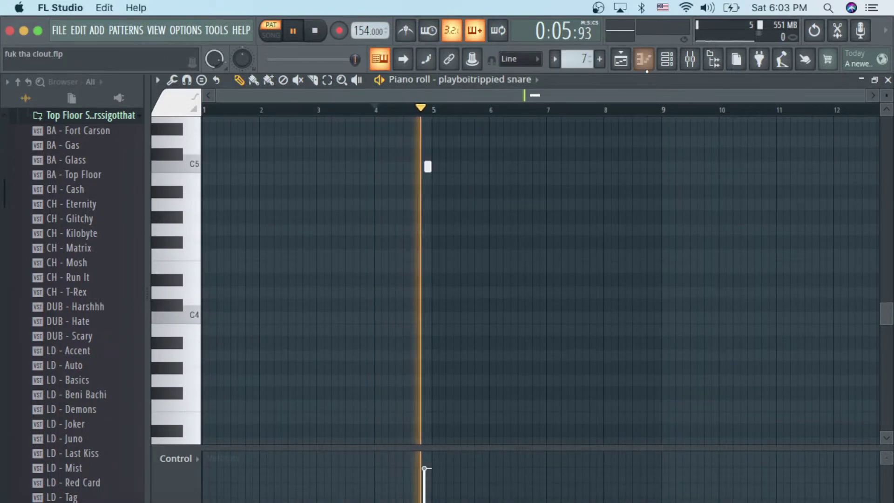
pyautogui.press('space')
# - Open Pattern 8's PG GB Hihat notes from the playlist and play the pattern
pyautogui.click(620, 60)
pyautogui.doubleClick(387, 363)
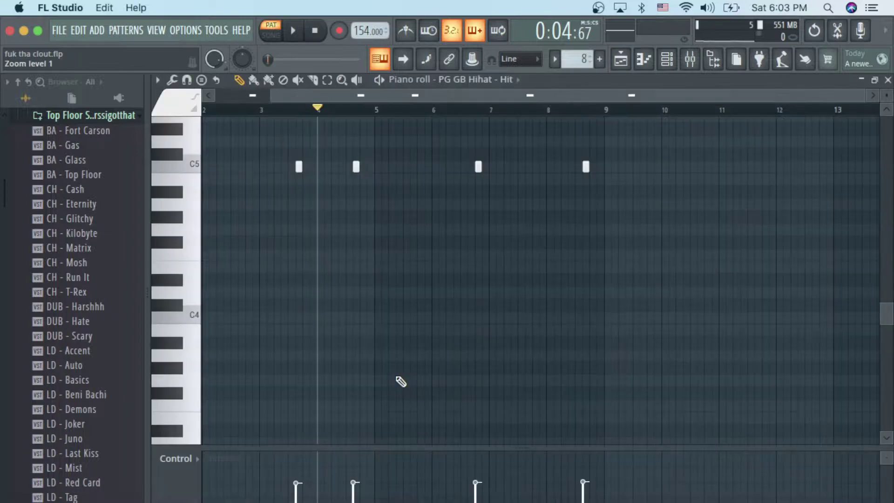
pyautogui.press('space')
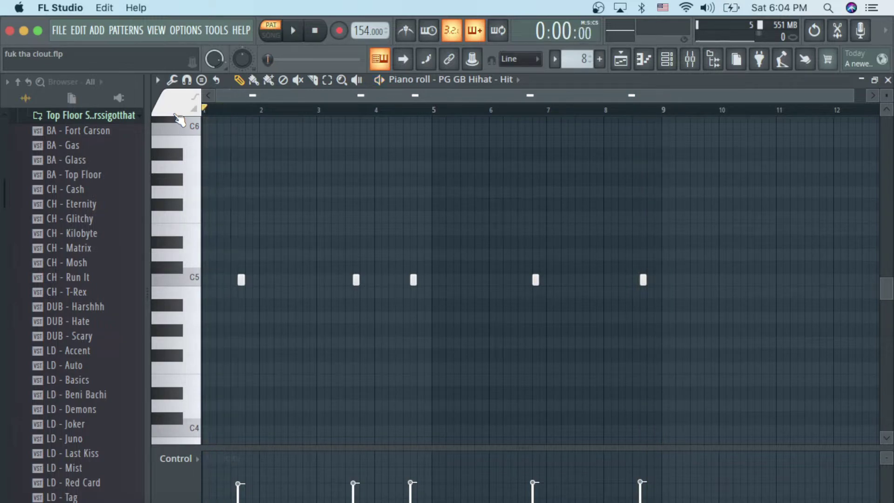
# - Open Pattern 9's PG GB Hihat - Hit #2 notes from the playlist and examine the rolls and pitch changes during playback
pyautogui.click(621, 59)
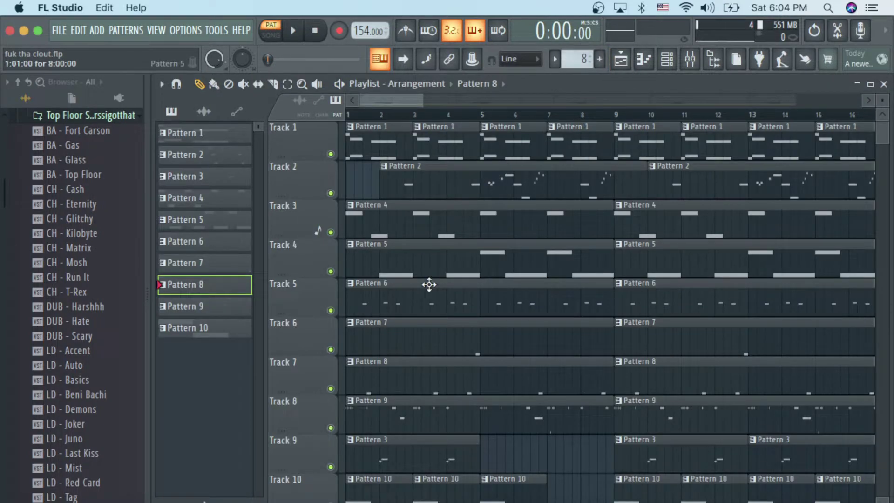
pyautogui.doubleClick(427, 420)
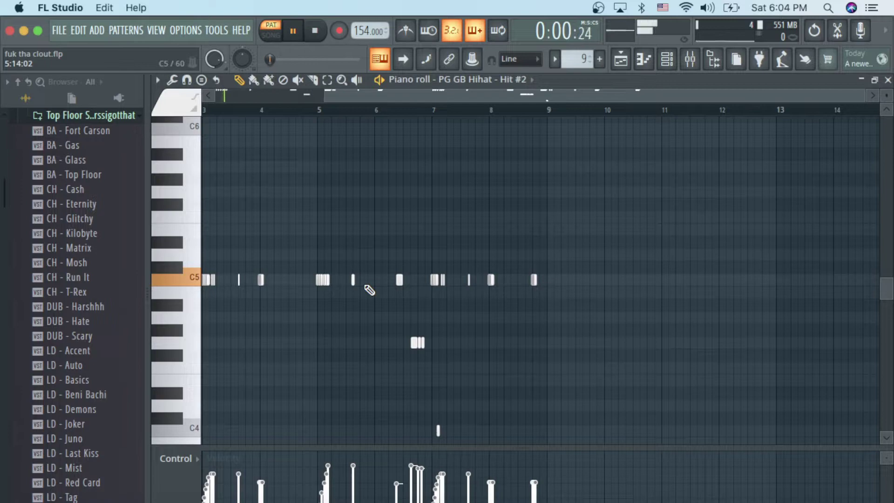
pyautogui.scroll(-2, 369, 290)
pyautogui.scroll(2, 225, 230)
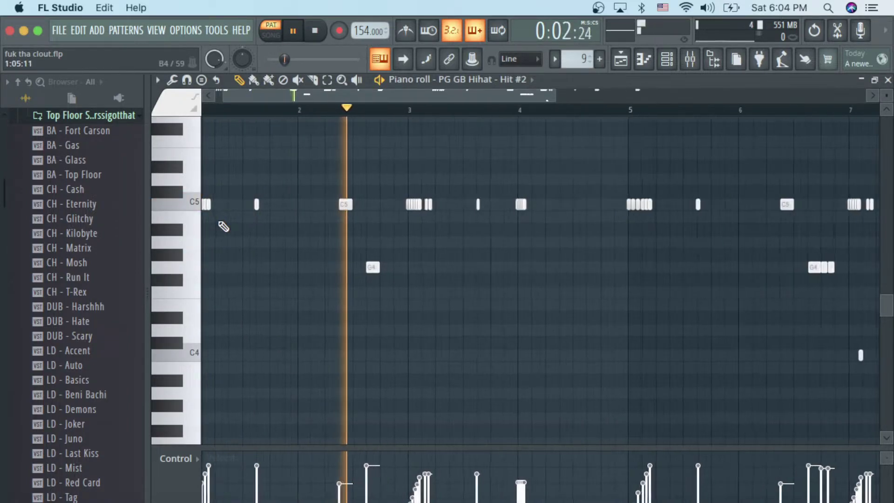
pyautogui.scroll(2, 223, 227)
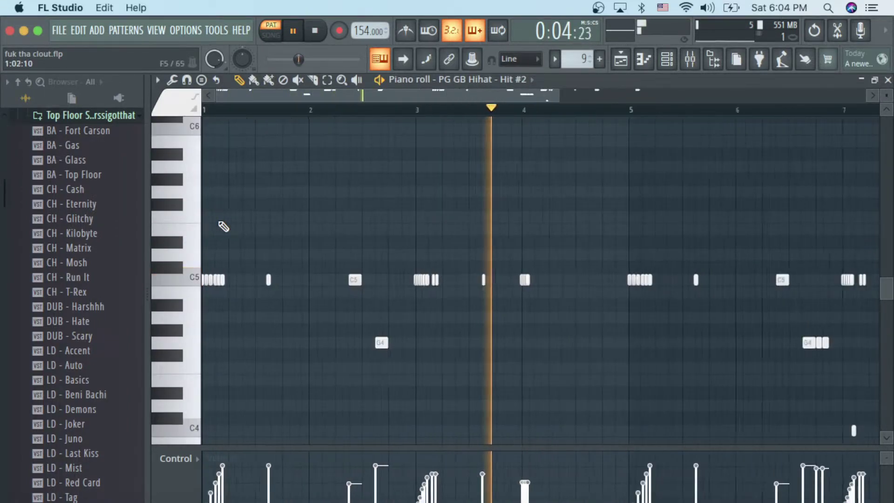
pyautogui.scroll(-1, 224, 227)
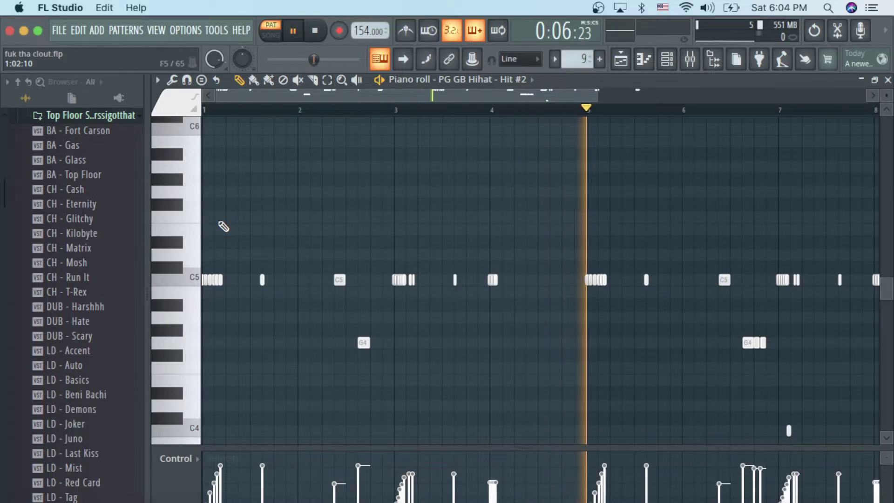
pyautogui.scroll(-3, 217, 232)
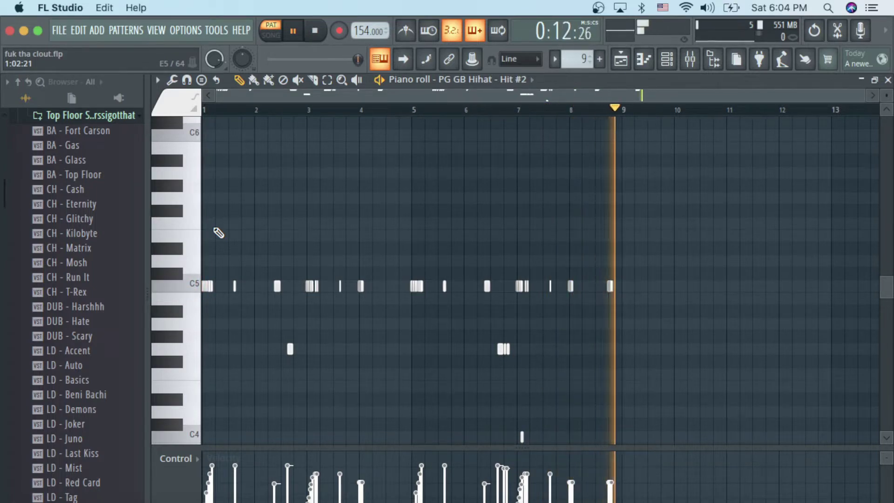
pyautogui.press('space')
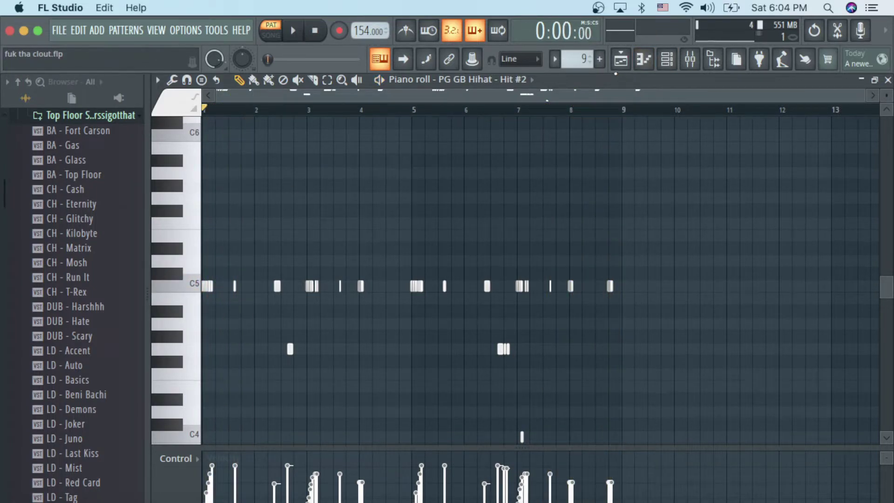
# - Open Pattern 3 from Track 9 of the playlist and play its Serum #4 notes, examining their pitches and placement
pyautogui.click(620, 60)
pyautogui.scroll(-4, 414, 418)
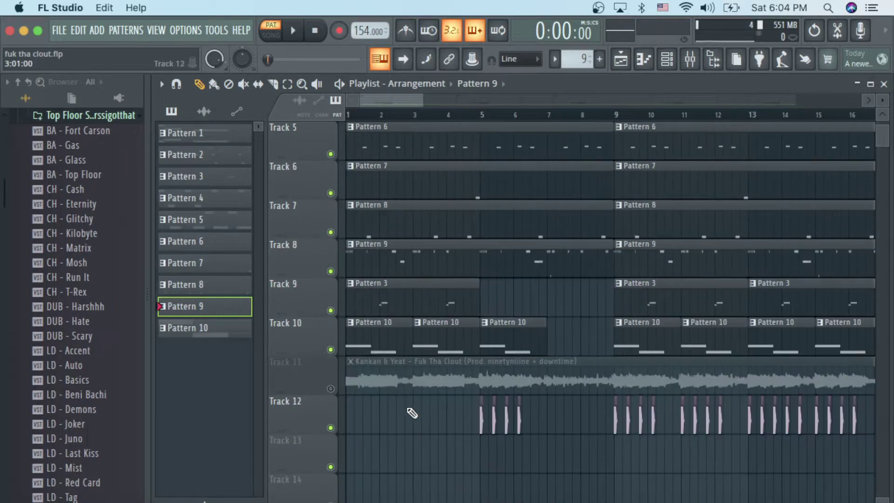
pyautogui.doubleClick(379, 296)
pyautogui.press('space')
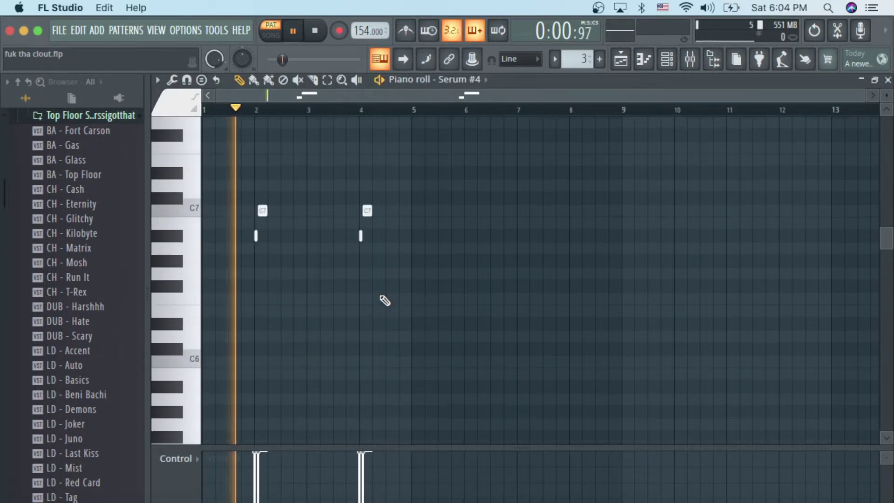
pyautogui.scroll(3, 385, 300)
pyautogui.scroll(-7, 385, 299)
pyautogui.scroll(5, 385, 299)
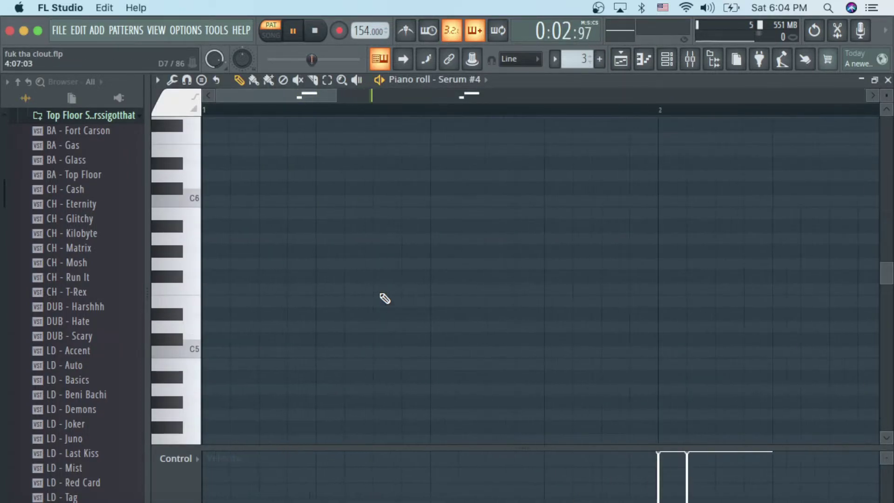
pyautogui.scroll(-3, 385, 298)
pyautogui.scroll(8, 385, 298)
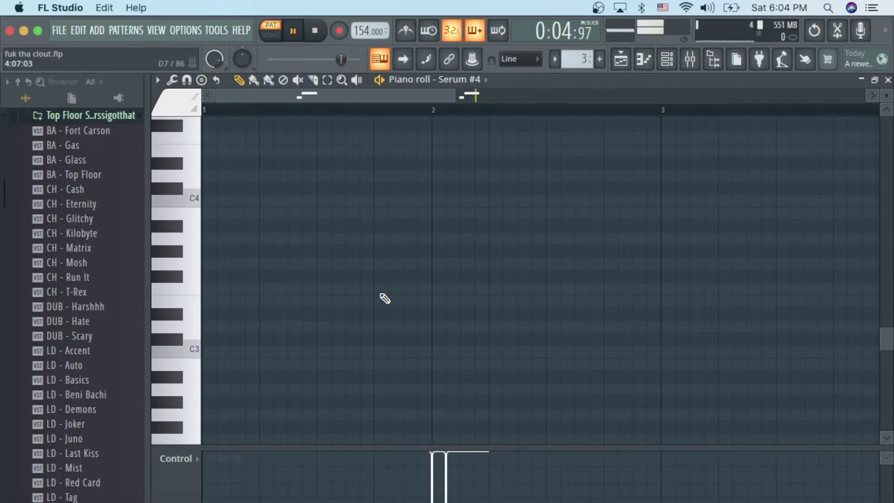
pyautogui.scroll(-4, 384, 299)
pyautogui.scroll(-2, 385, 302)
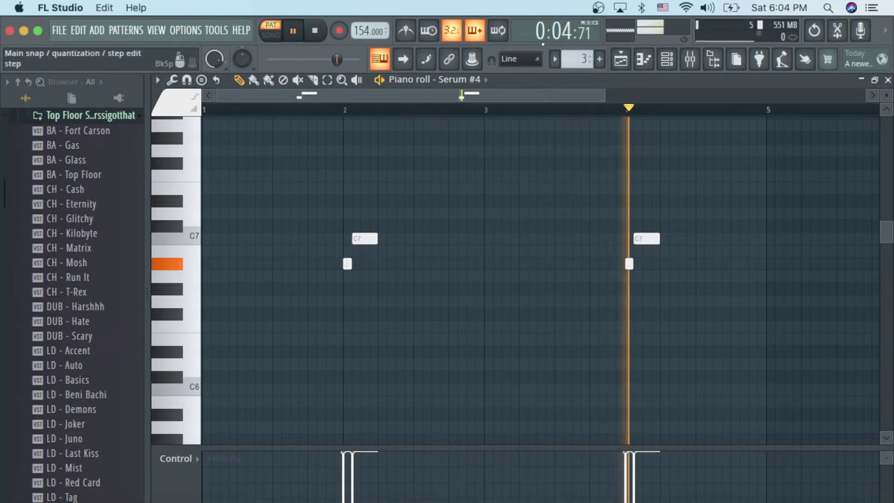
pyautogui.press('space')
# - Open Pattern 10 from Track 10 of the playlist and play its Acid 808 notes
pyautogui.click(621, 64)
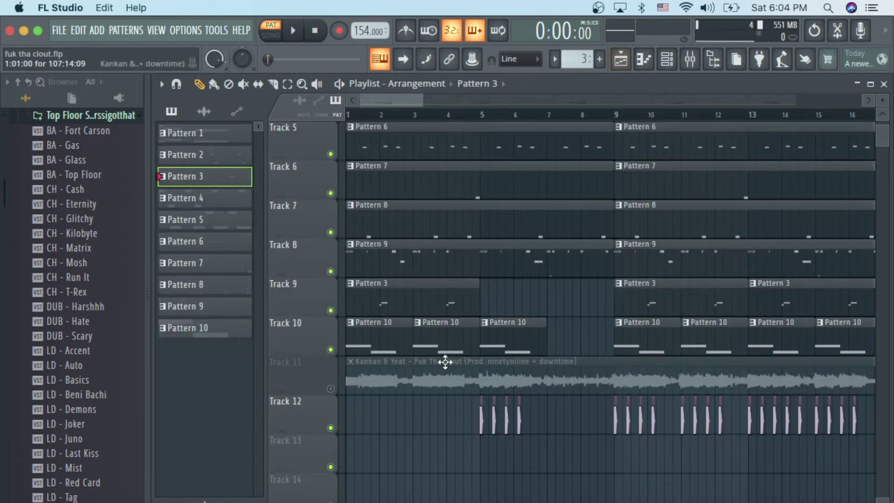
pyautogui.doubleClick(390, 354)
pyautogui.hscroll(-3, 322, 275)
pyautogui.scroll(-7, 323, 276)
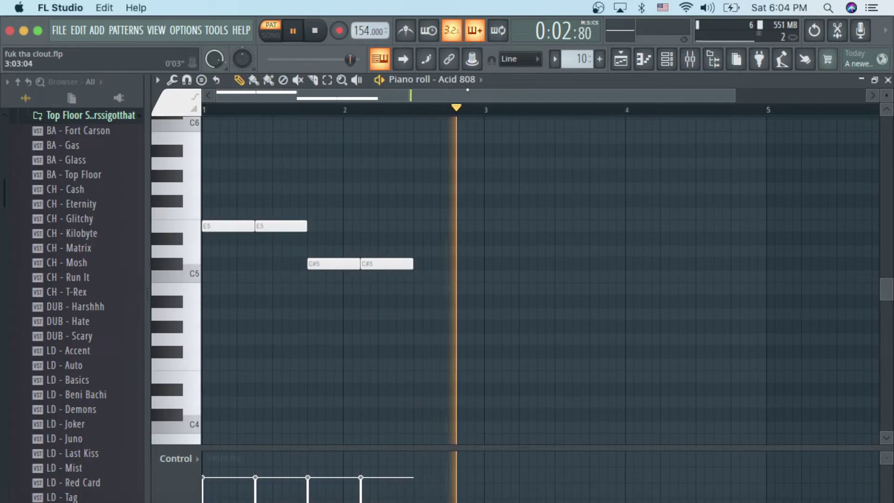
# - Show Pattern 10's Alien 808 notes in the piano roll, compare them with Acid 808, and return to the Acid 808 notes
pyautogui.click(473, 80)
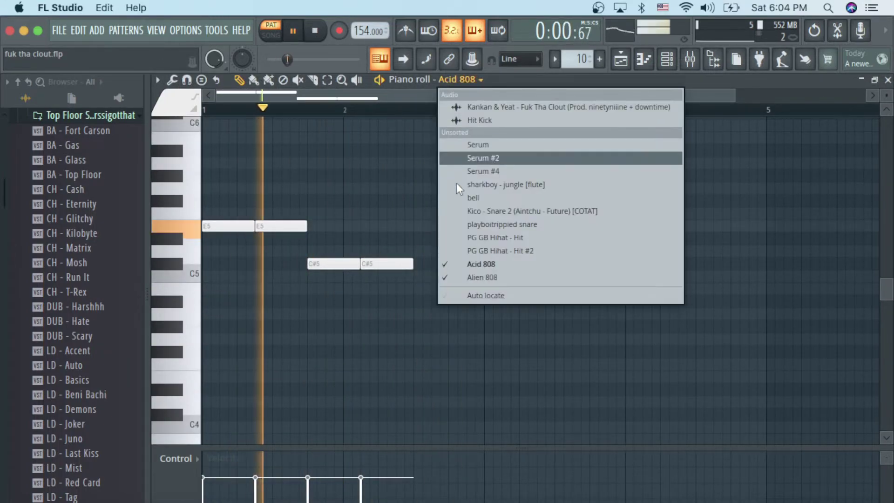
pyautogui.click(482, 278)
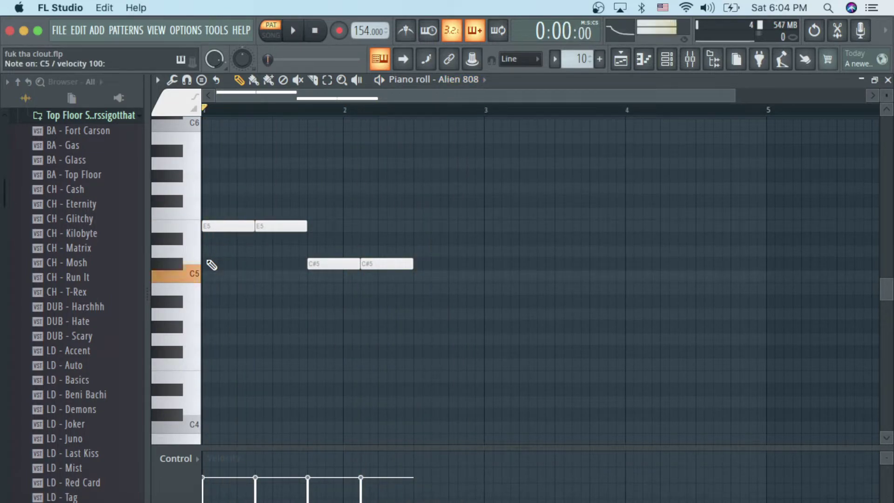
pyautogui.click(463, 79)
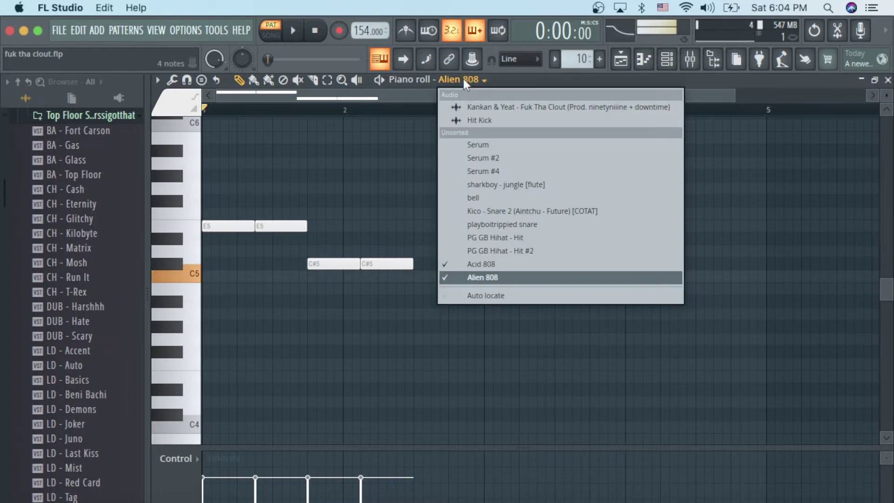
pyautogui.click(476, 262)
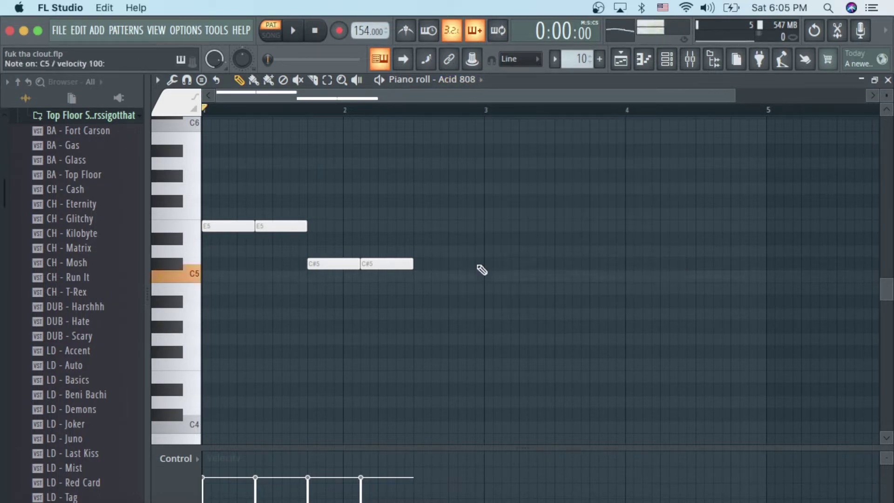
# - Return to the playlist and play the whole song arrangement while looking over all its tracks
pyautogui.click(629, 62)
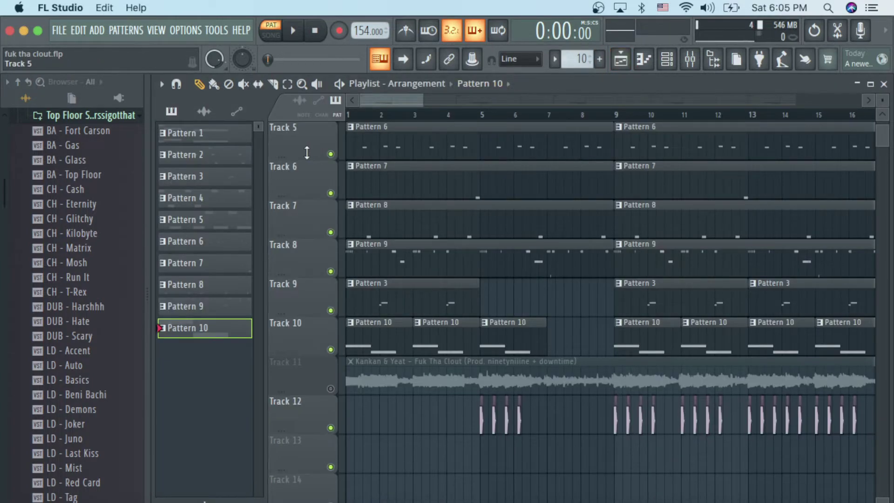
pyautogui.scroll(-3, 491, 273)
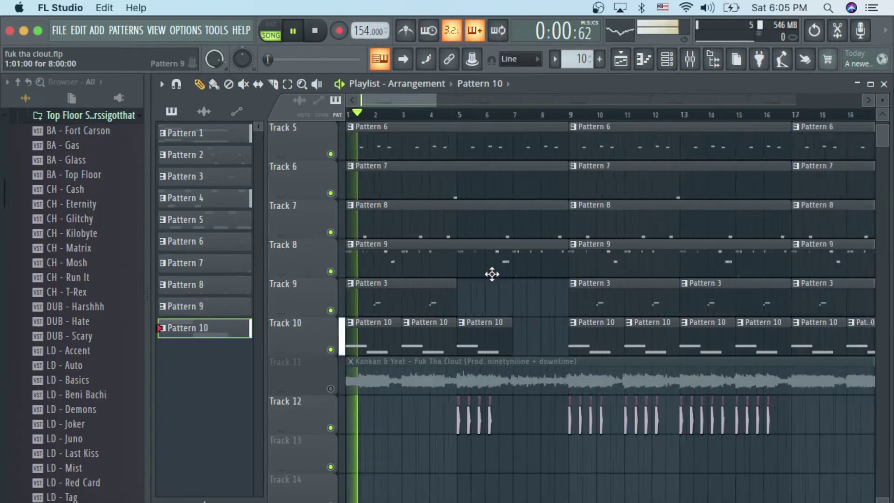
pyautogui.scroll(4, 492, 273)
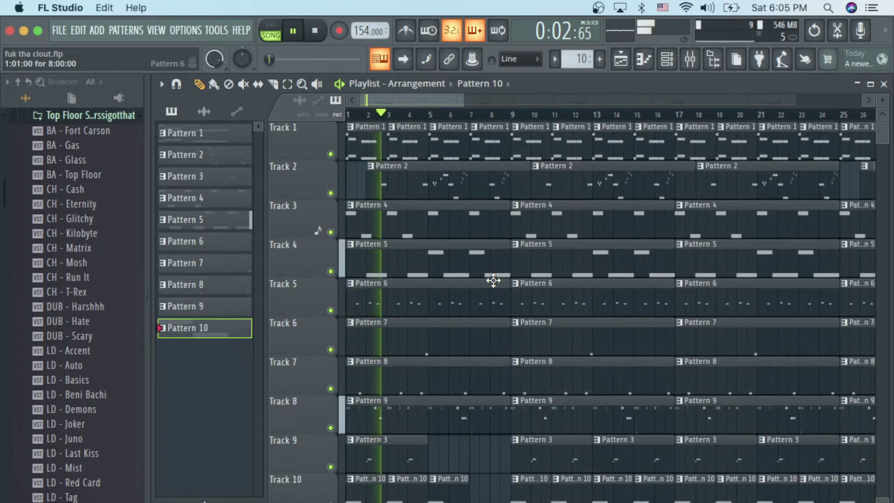
pyautogui.scroll(-10, 492, 273)
pyautogui.scroll(3, 494, 280)
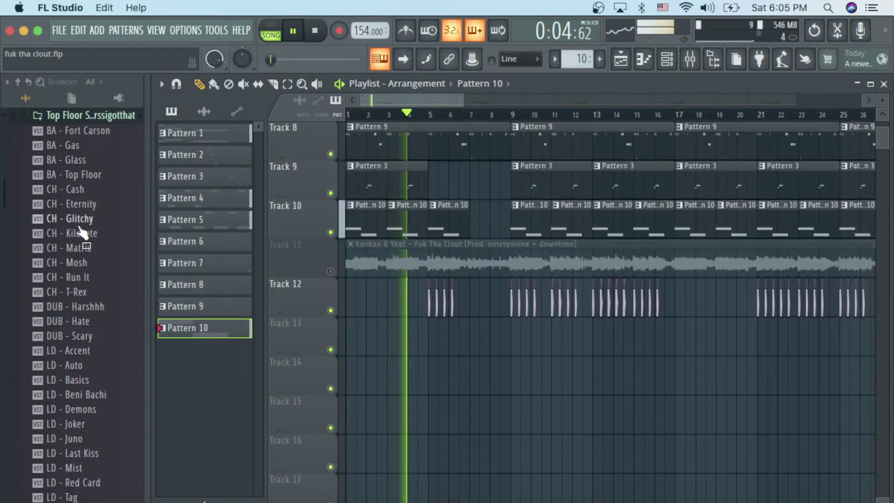
# - Collapse the Top Floor Serum Bank folder in the browser and expand the Kankan downtime folder containing the vocals file
pyautogui.scroll(4, 80, 231)
pyautogui.click(100, 265)
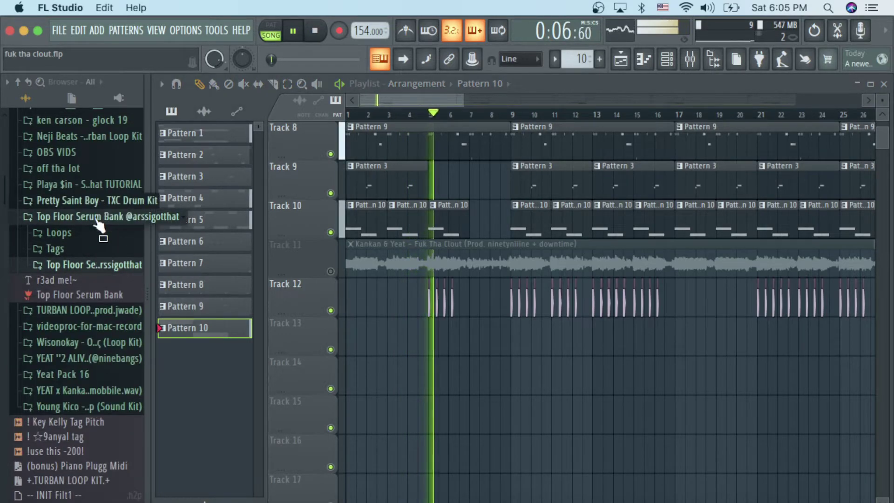
pyautogui.scroll(4, 103, 136)
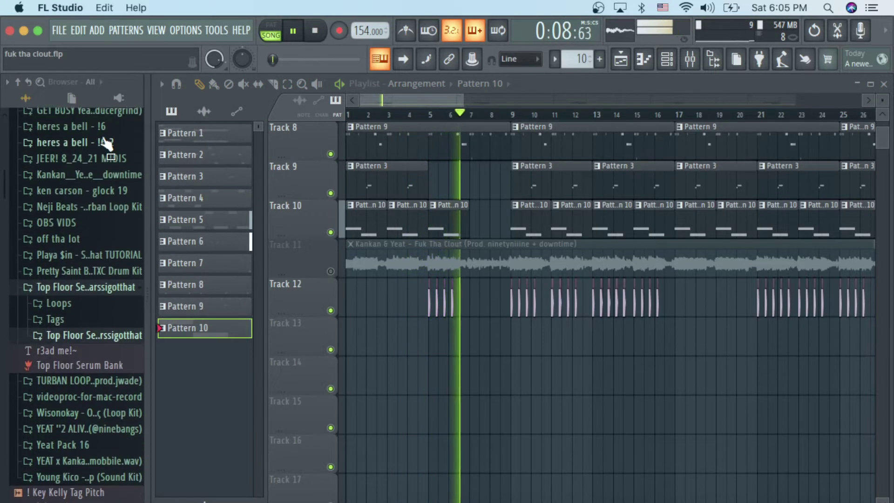
pyautogui.click(114, 238)
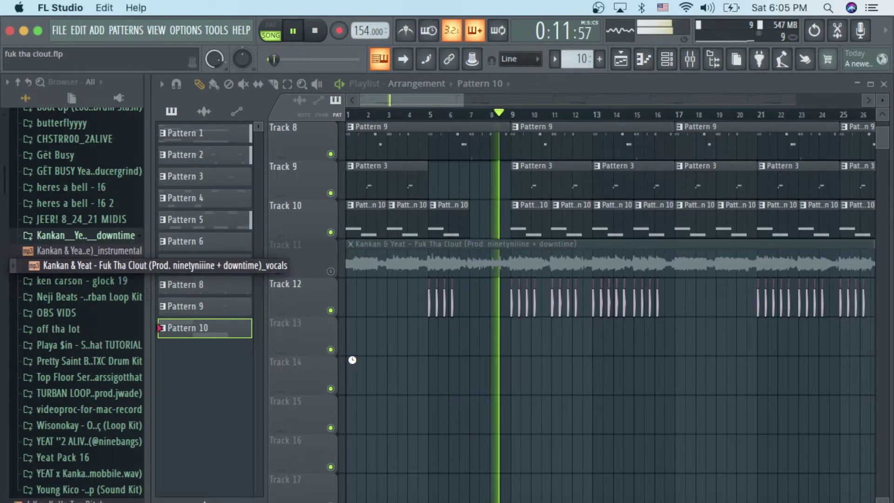
# - Place the Kankan & Yeat - Fuk Tha Clout vocals file on Track 13 and align the clip's start with bar 1
pyautogui.moveTo(353, 360); pyautogui.dragTo(404, 334)
pyautogui.scroll(5, 350, 330)
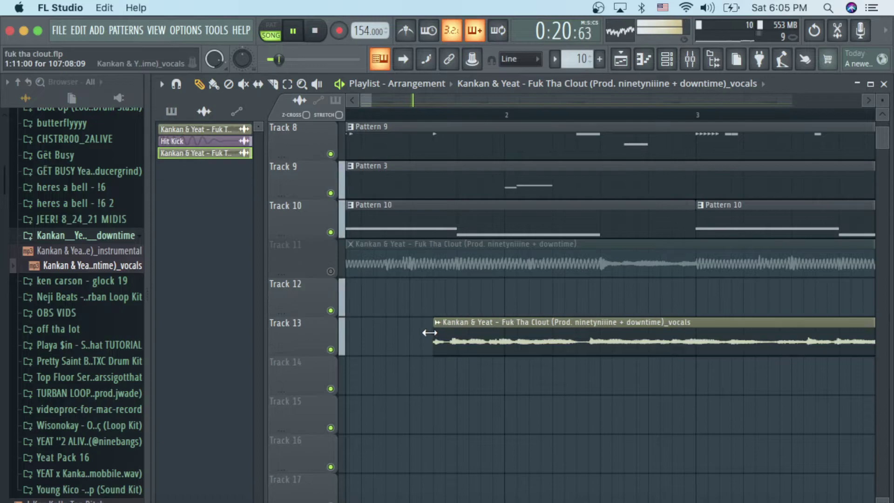
pyautogui.moveTo(393, 336); pyautogui.dragTo(273, 328)
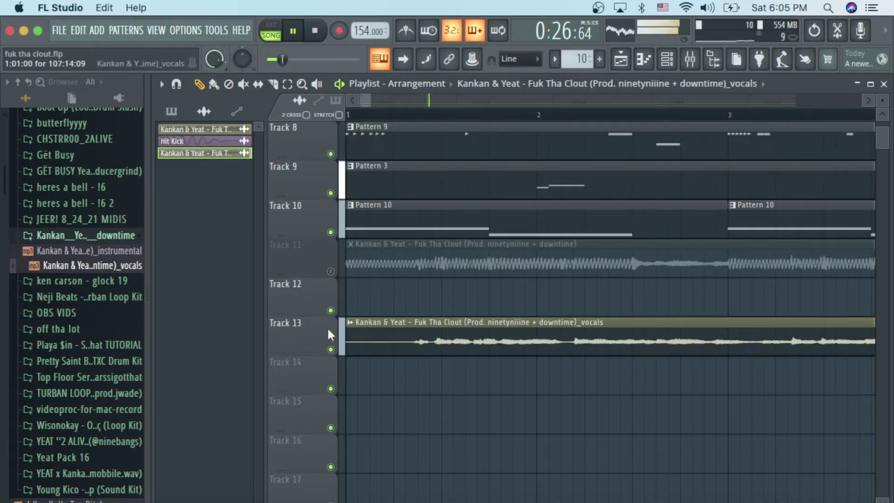
# - Set the Track 13 vocals clip's channel volume to 100% and close its channel settings
pyautogui.scroll(-10, 521, 321)
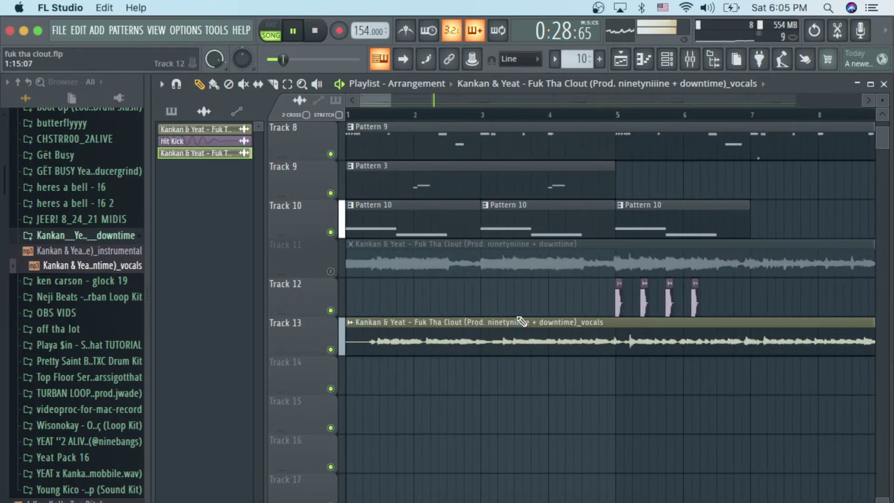
pyautogui.scroll(-3, 522, 321)
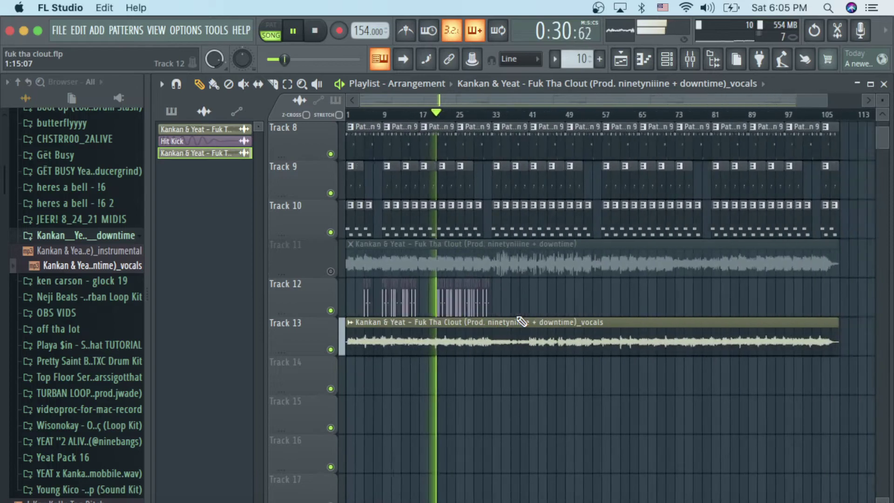
pyautogui.doubleClick(433, 348)
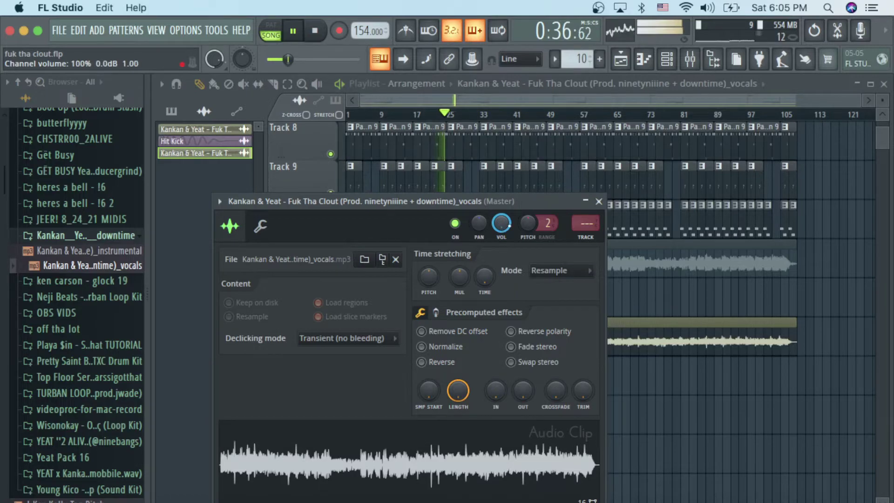
pyautogui.click(599, 202)
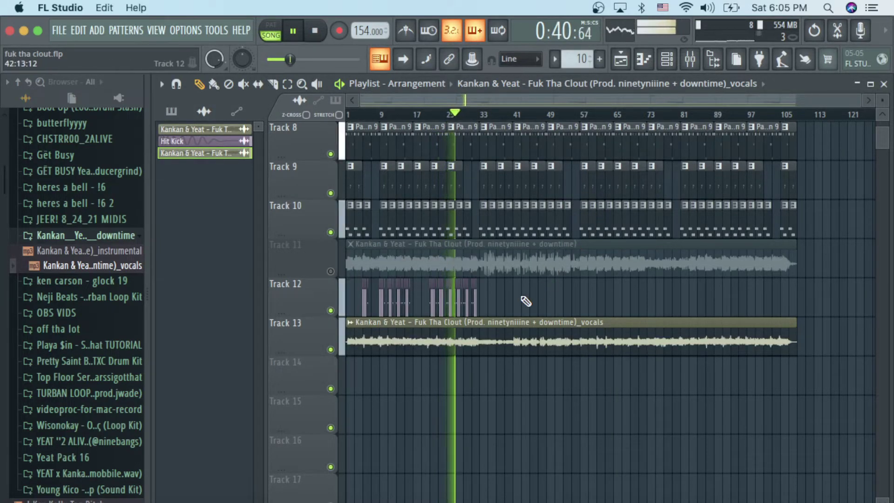
# - List the project's patterns in the playlist picker and play the full arrangement with the vocals, restarting playback from the beginning
pyautogui.scroll(7, 526, 302)
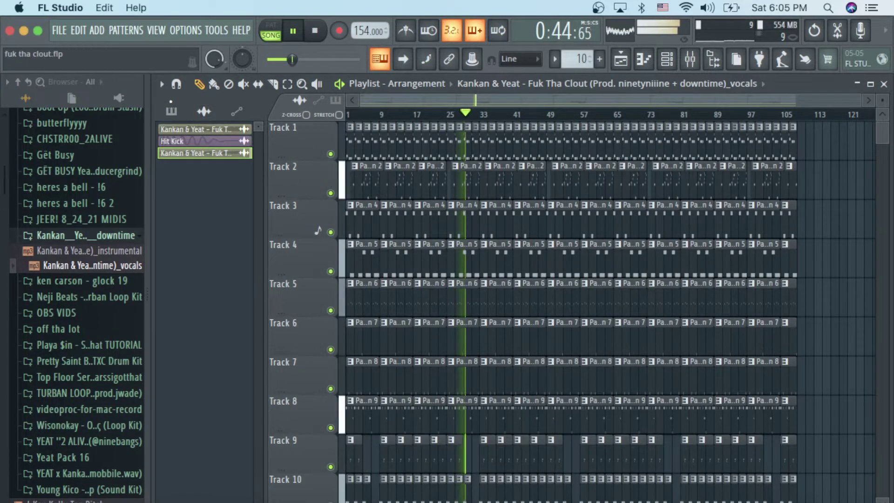
pyautogui.click(174, 113)
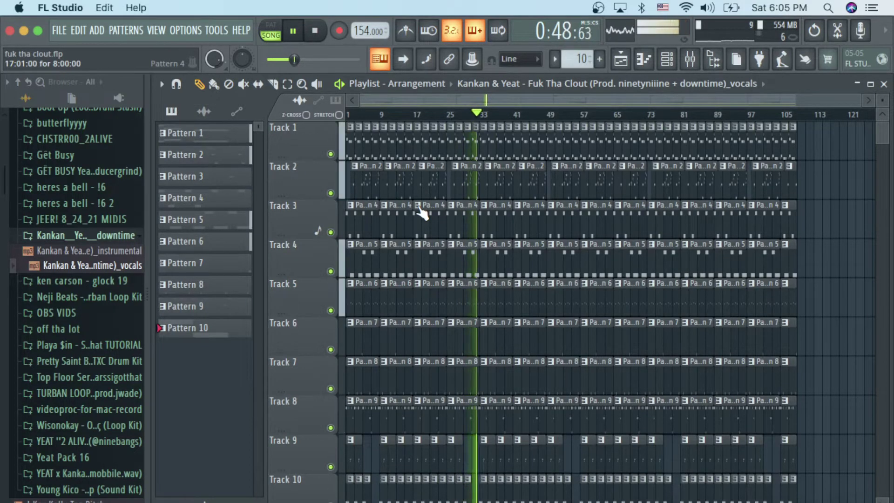
pyautogui.scroll(-6, 421, 213)
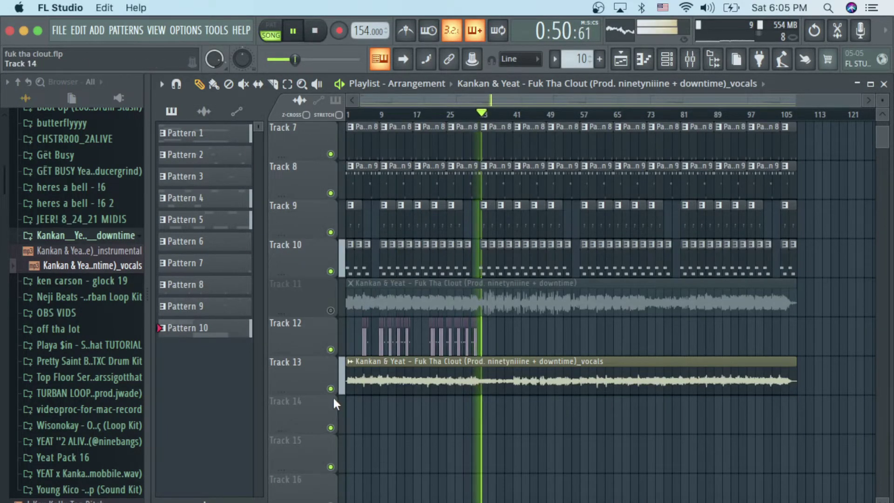
pyautogui.scroll(6, 464, 280)
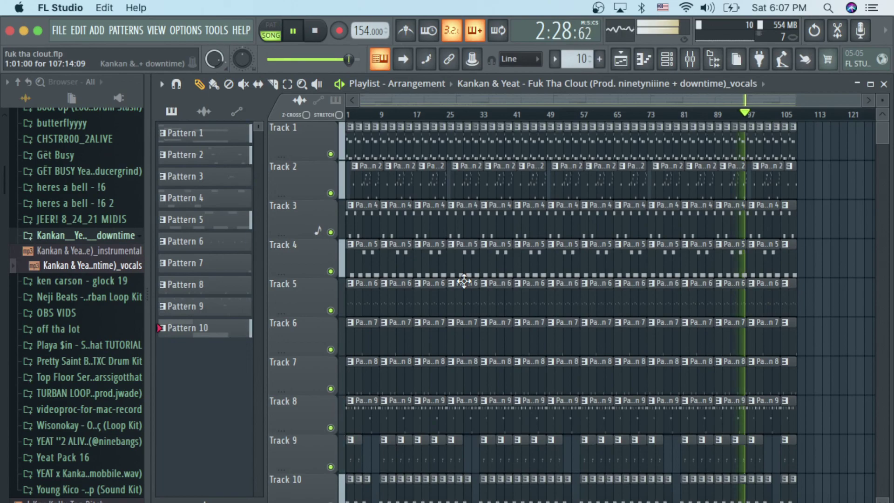
pyautogui.press('space')
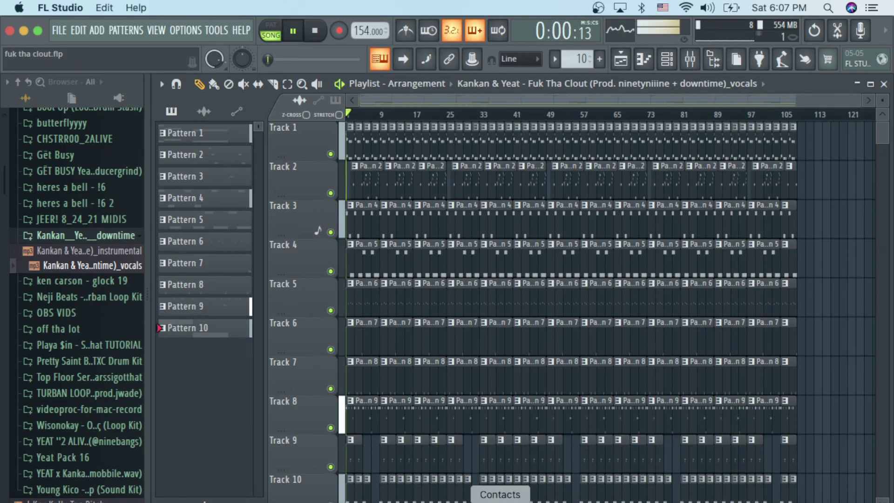